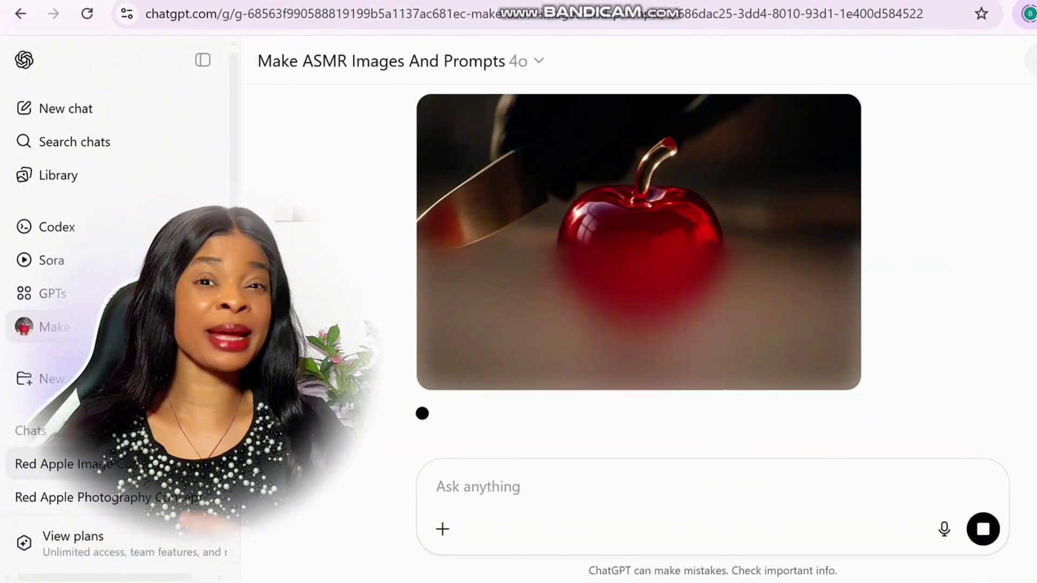
# Step: Begin typing 'Yellow' into the chat prompt box
pyautogui.write('Yellow')
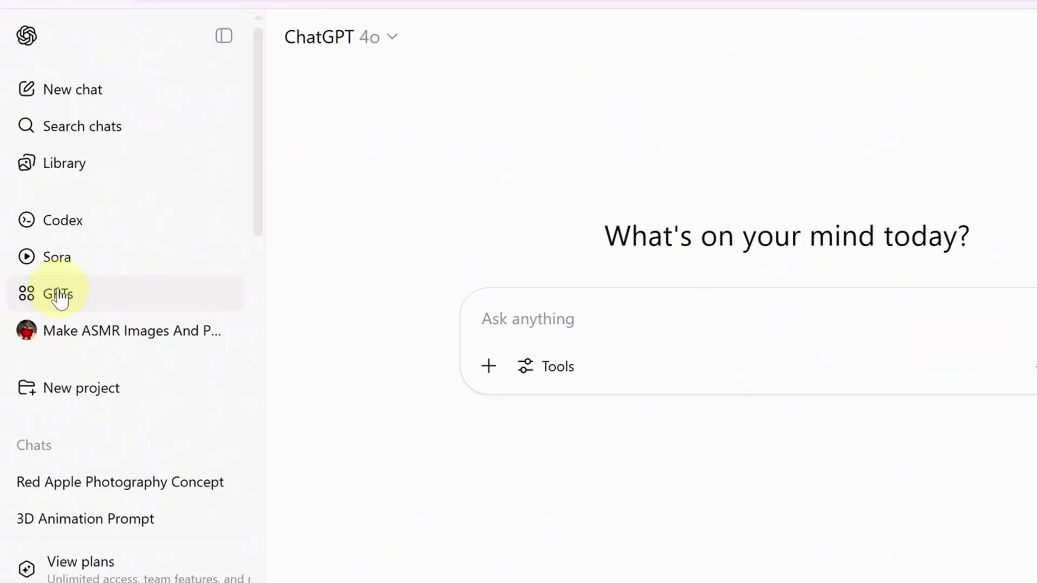
# Step: Search GPTs for 'ASMR' and start a chat with Make ASMR Images And Prompts
pyautogui.click(81, 290)
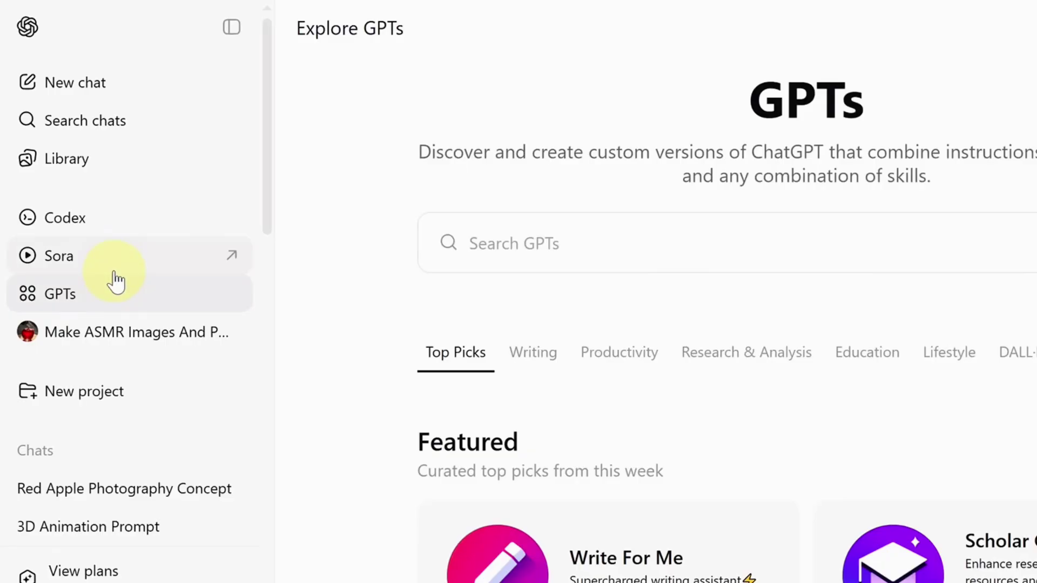
pyautogui.click(987, 237)
pyautogui.write('ASMR')
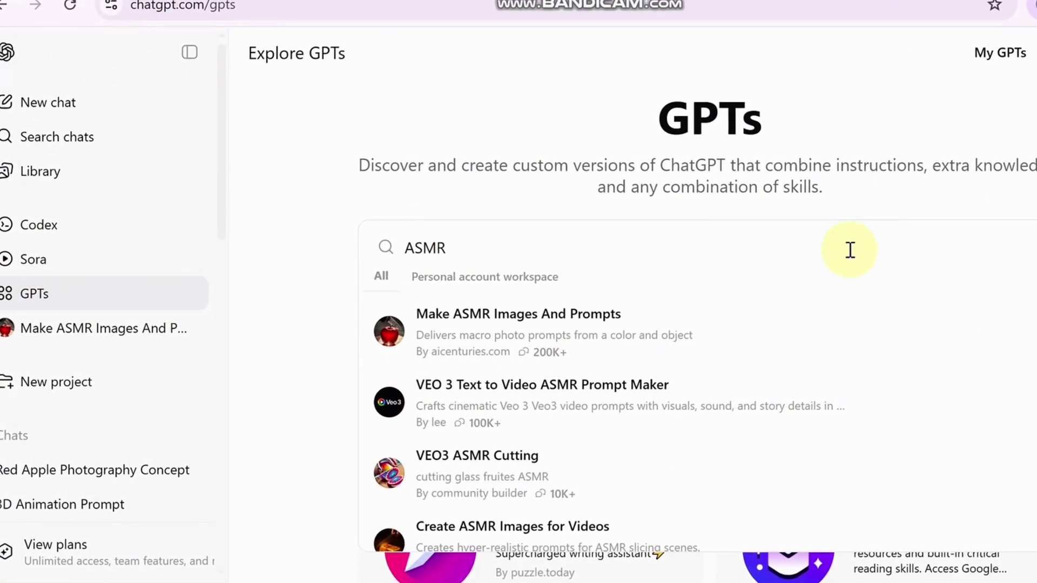
pyautogui.click(620, 332)
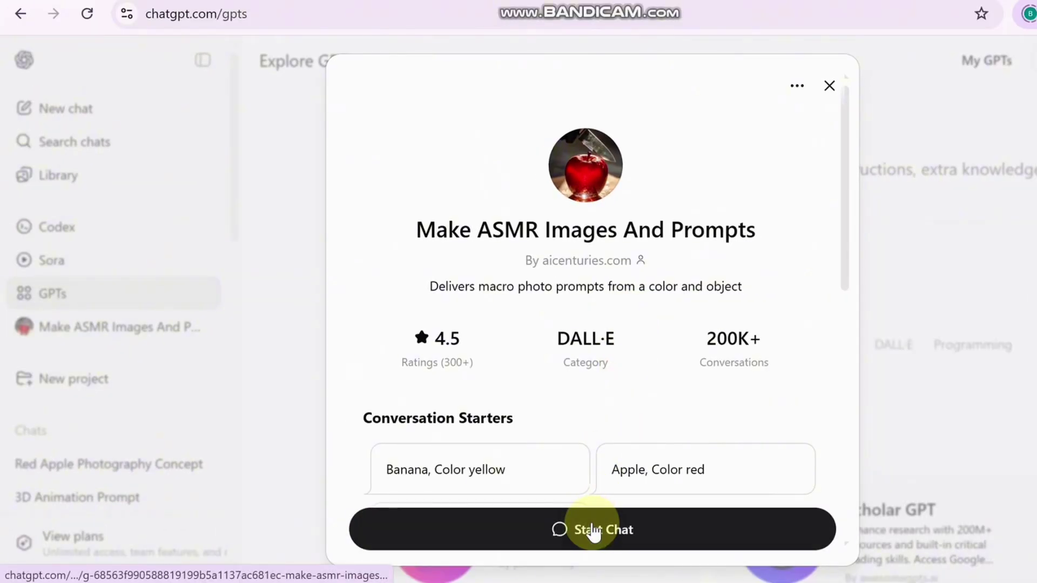
pyautogui.click(595, 521)
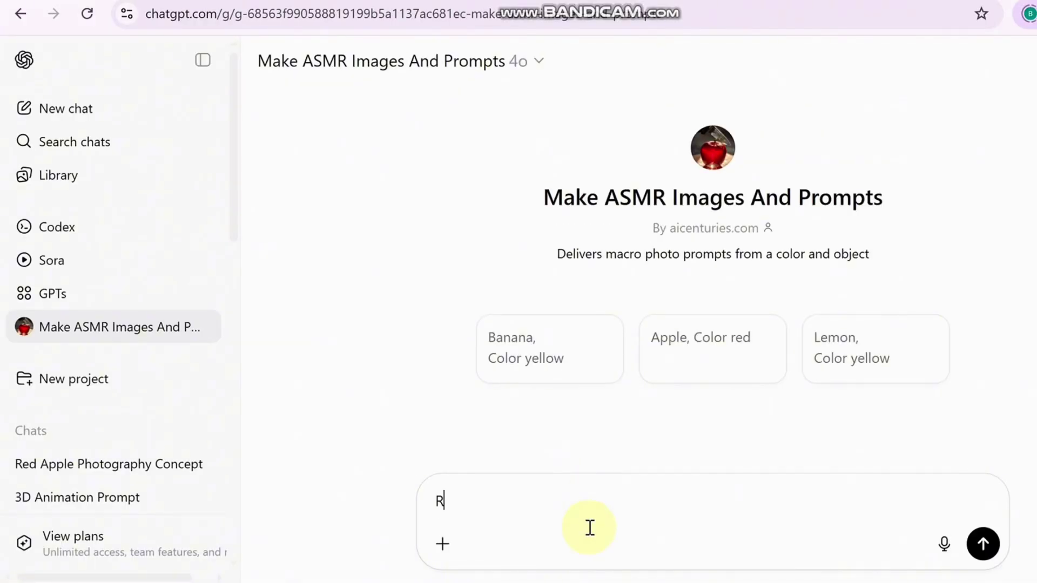
# Step: Send 'Red Apple', confirm 'Yes' to generate the image, and pick YouTube 16:9
pyautogui.write('Red Apple')
pyautogui.press('Return')
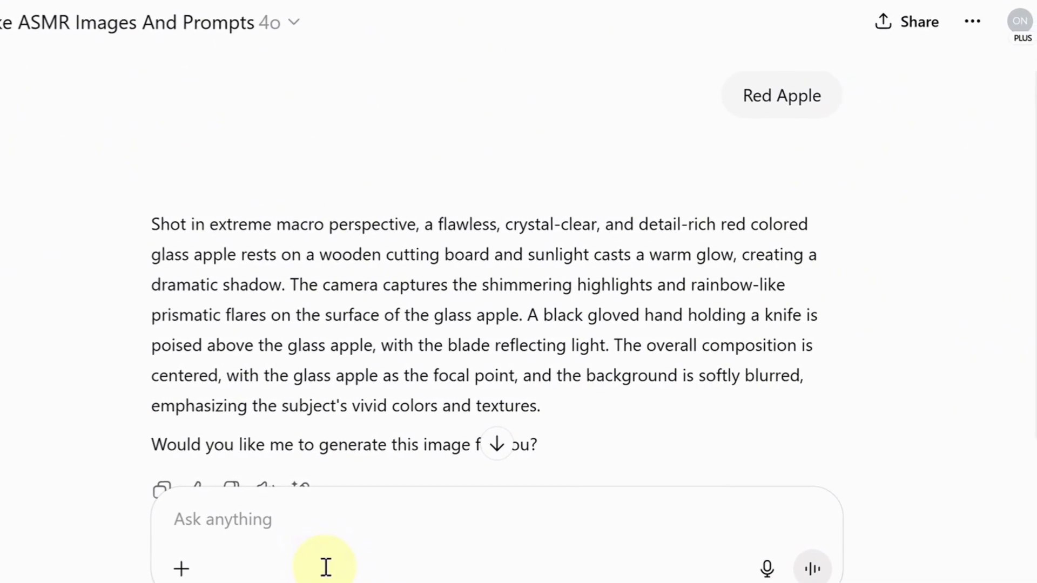
pyautogui.scroll(-3, 305, 426)
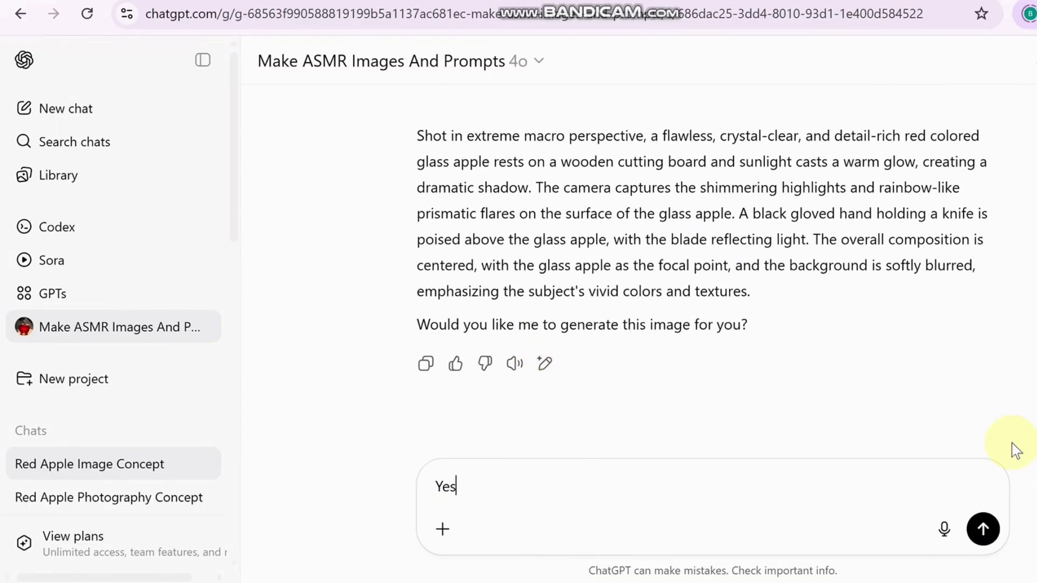
pyautogui.press('Return')
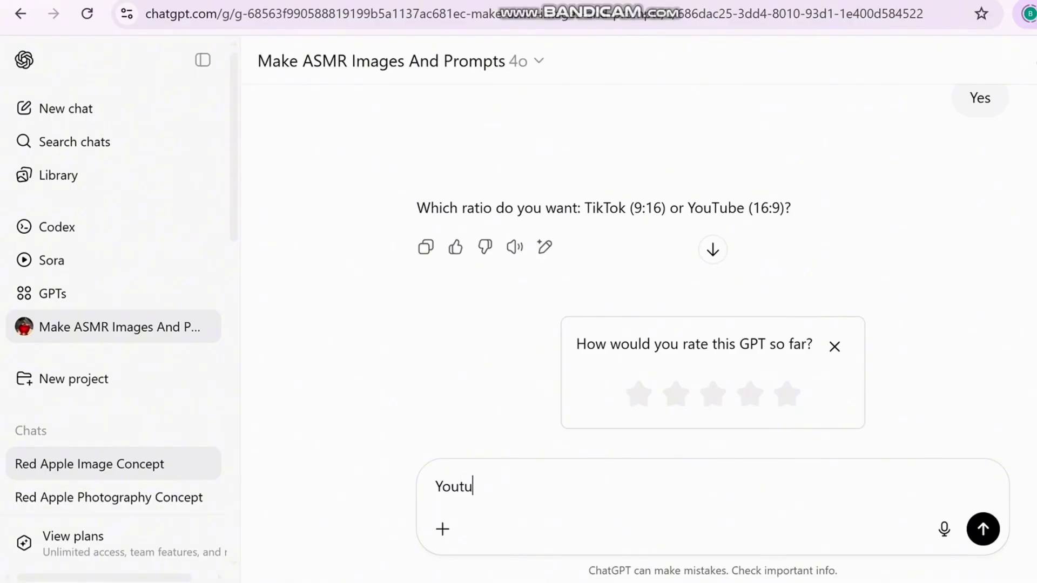
pyautogui.press('Return')
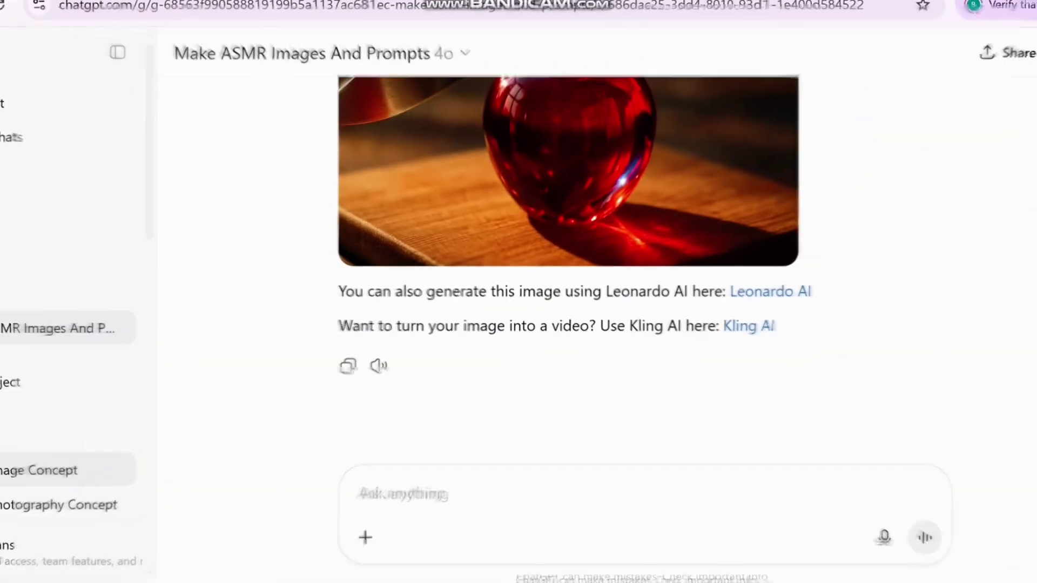
# Step: Send 'Yellow Banana', confirm 'Yes', and answer the ratio question with YouTube
pyautogui.write('Yellow Banana')
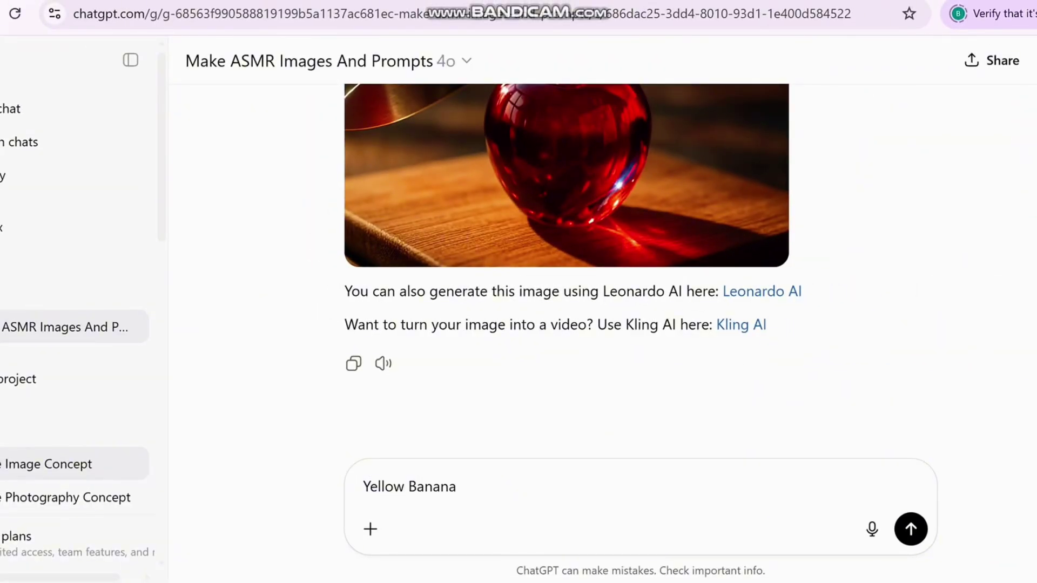
pyautogui.press('Return')
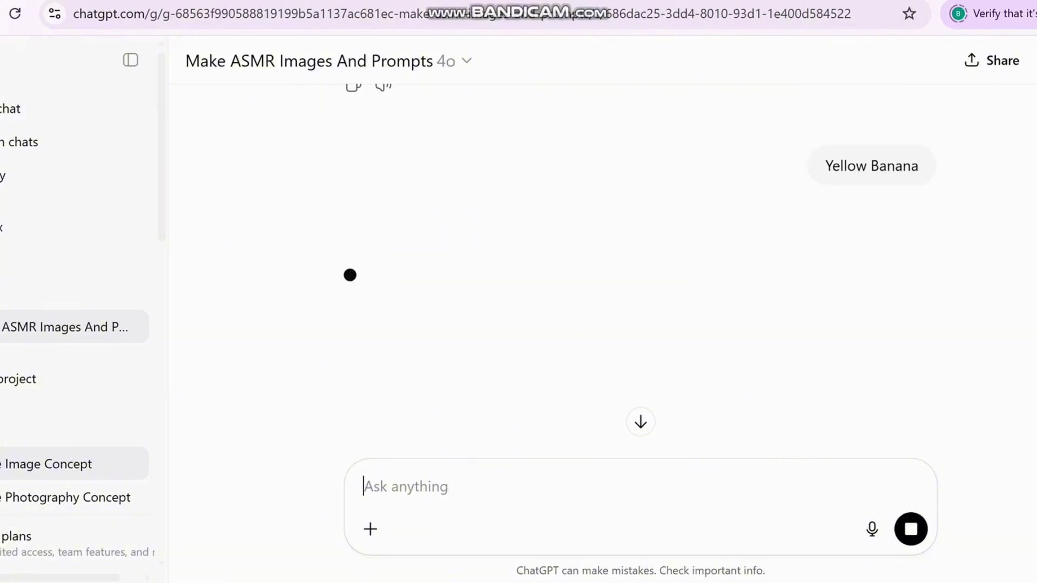
pyautogui.write('Yes')
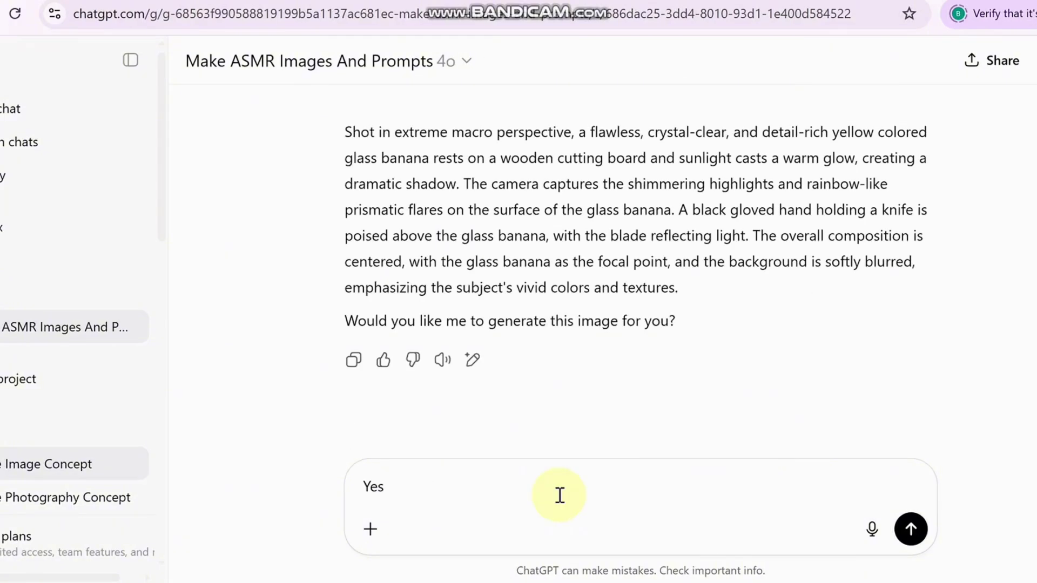
pyautogui.press('Return')
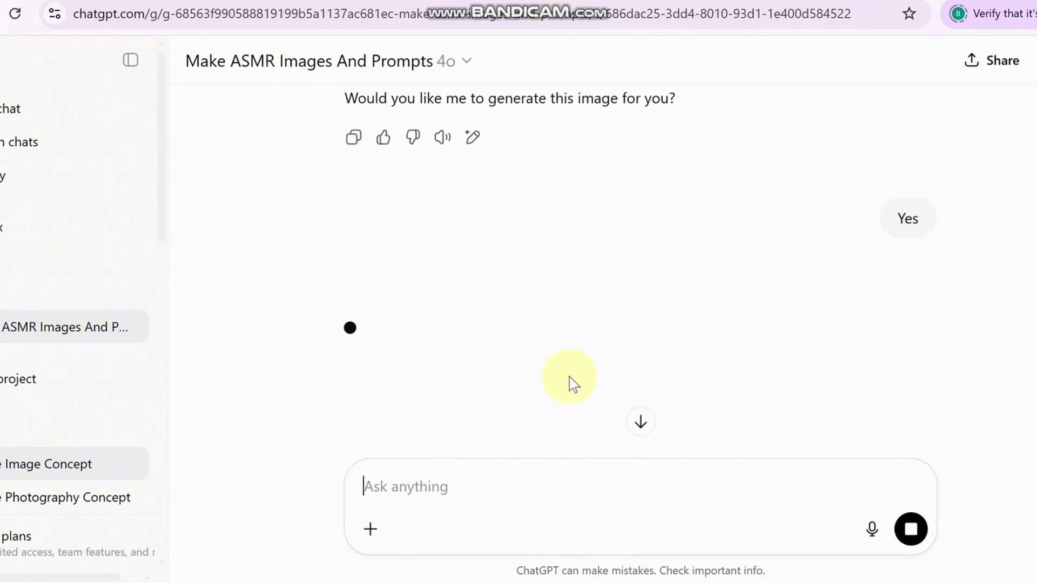
pyautogui.write('Y')
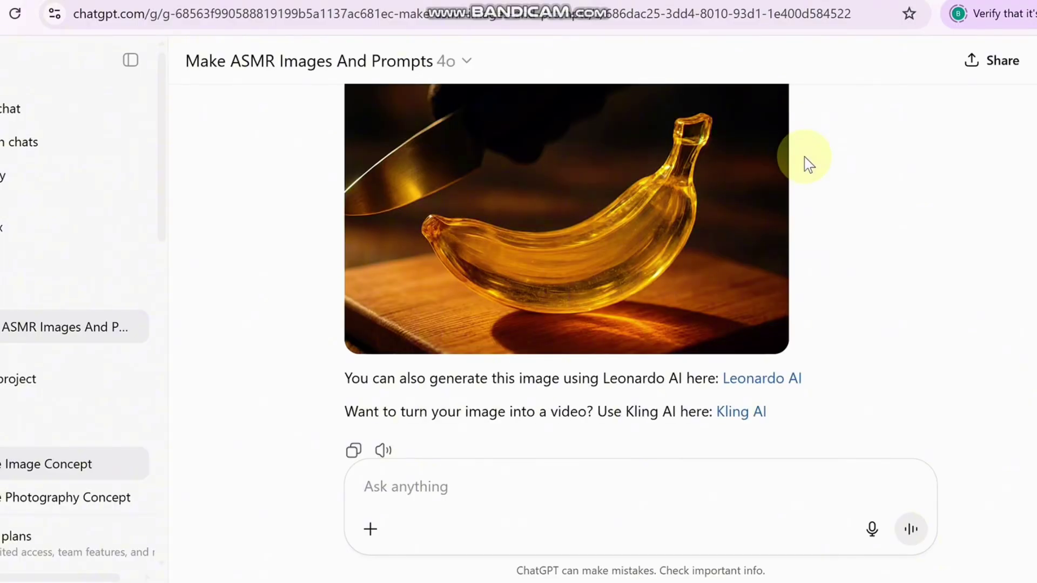
pyautogui.scroll(2, 805, 157)
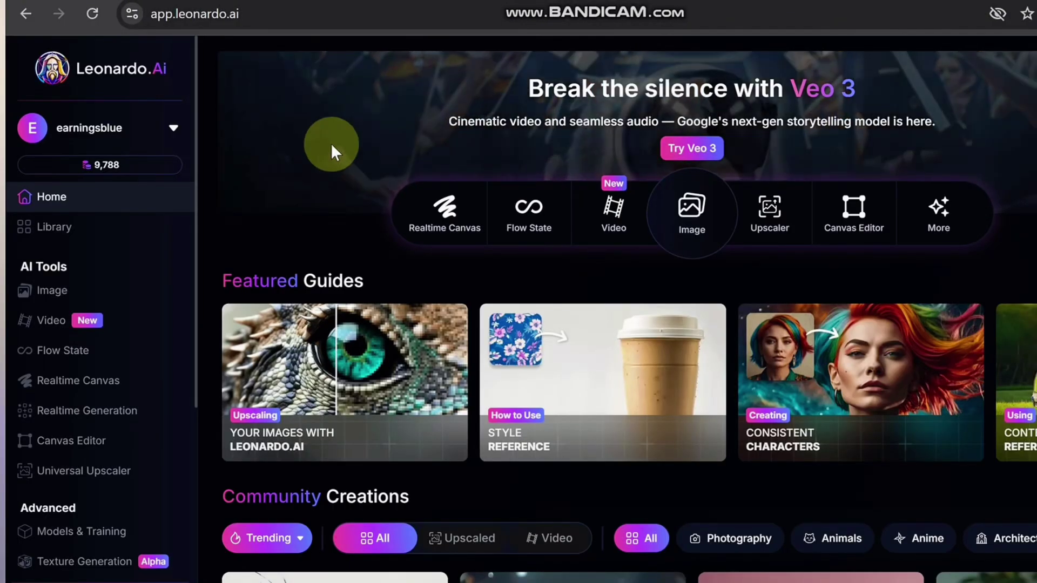
# Step: Open Leonardo's Image generator with the Lucid Realism model selected
pyautogui.click(116, 286)
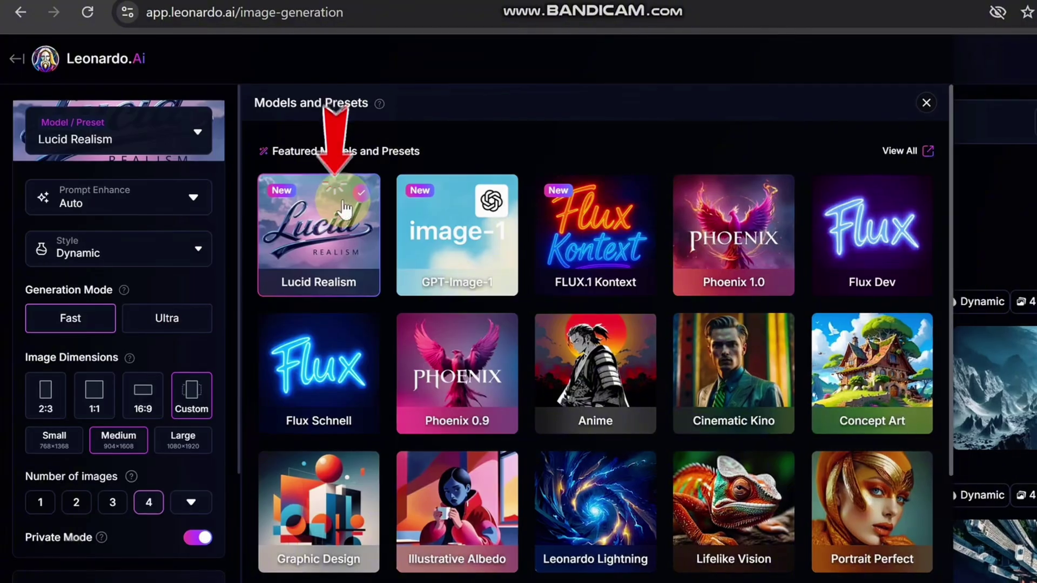
pyautogui.click(344, 212)
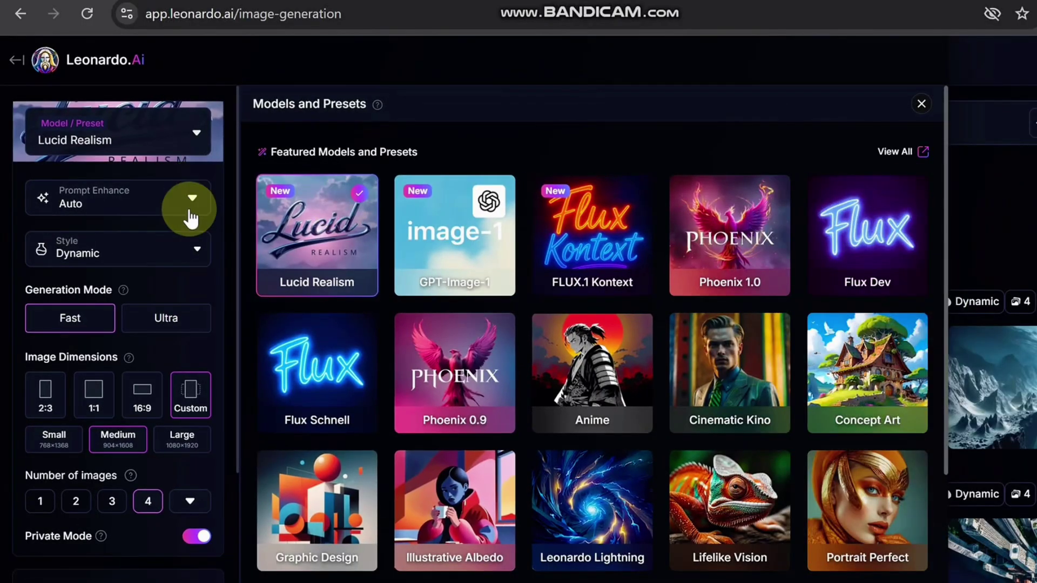
pyautogui.scroll(-2, 184, 254)
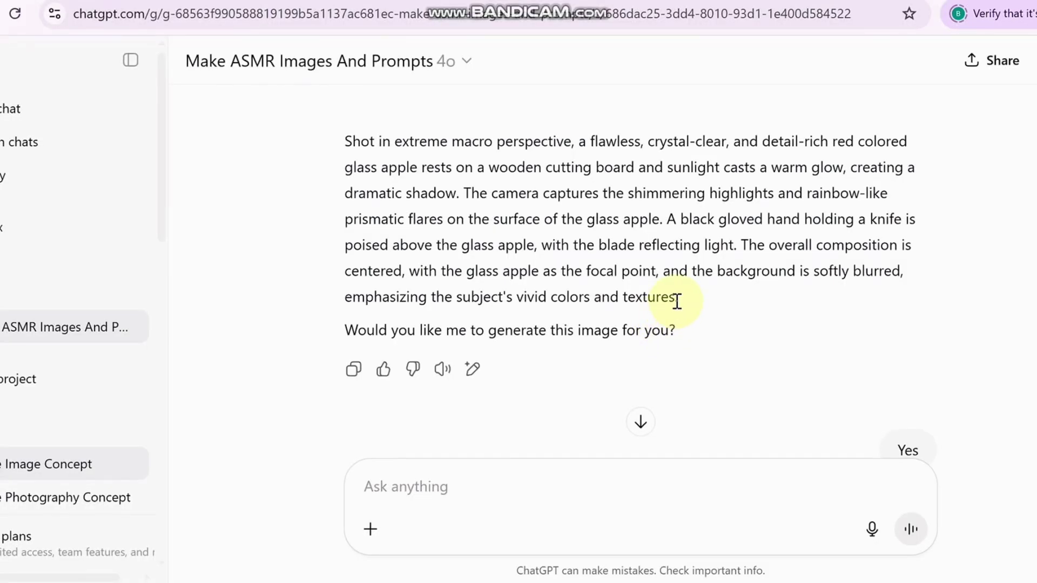
# Step: Copy the red glass apple prompt from the ChatGPT reply
pyautogui.moveTo(679, 298); pyautogui.dragTo(344, 141)
pyautogui.hotkey('ctrl', 'c')
pyautogui.rightClick(394, 167)
pyautogui.click(412, 184)
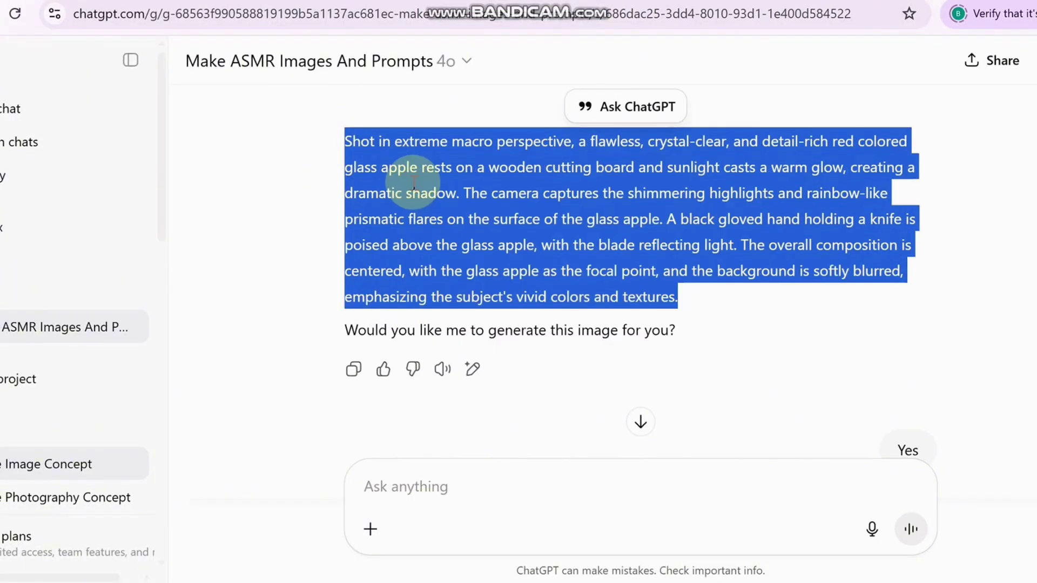
# Step: Paste the prompt as plain text into Leonardo and generate four images
pyautogui.hotkey('alt', 'Tab')
pyautogui.rightClick(372, 126)
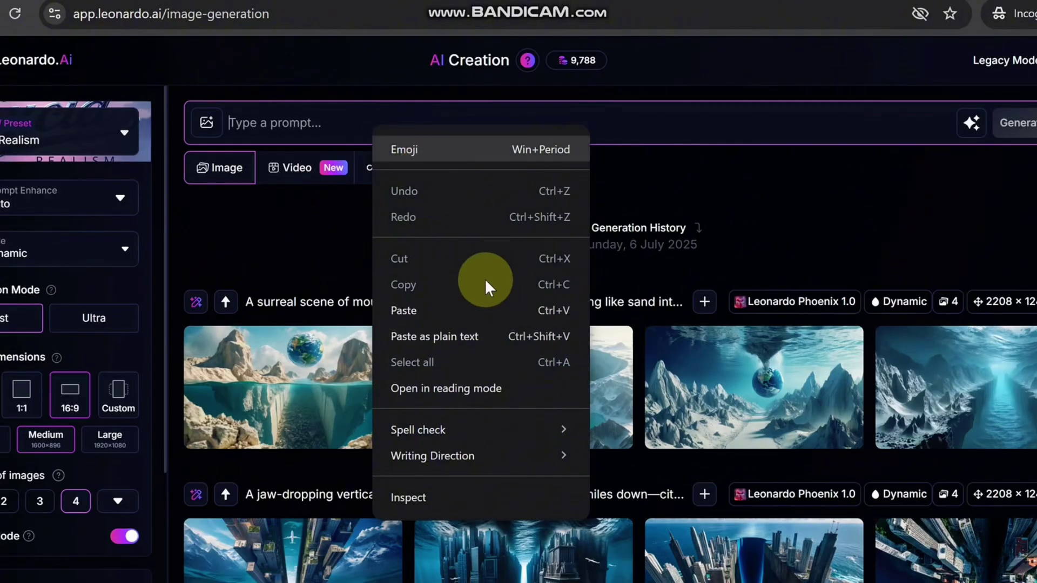
pyautogui.click(484, 330)
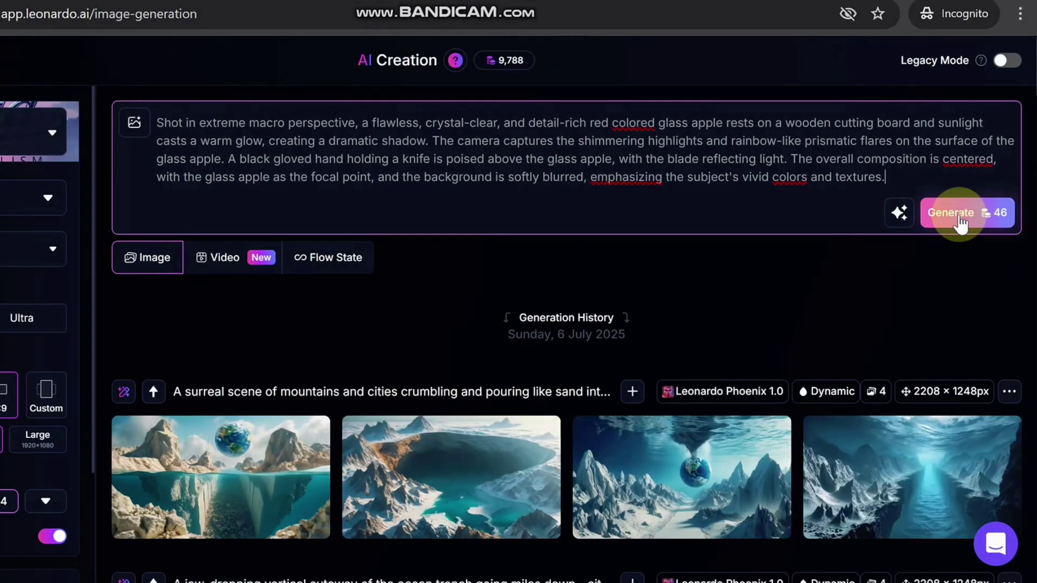
pyautogui.click(959, 217)
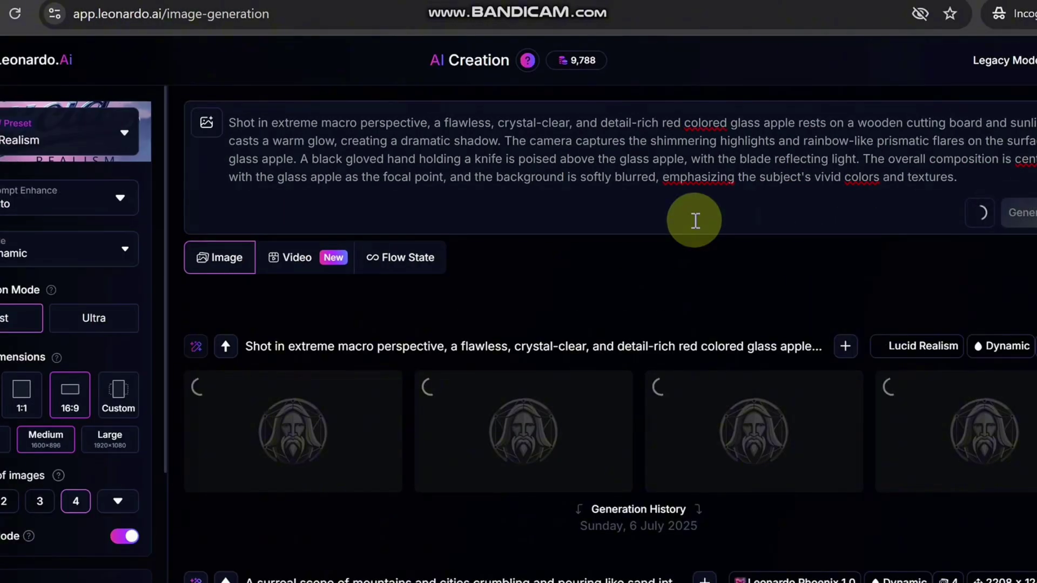
pyautogui.scroll(-5, 695, 221)
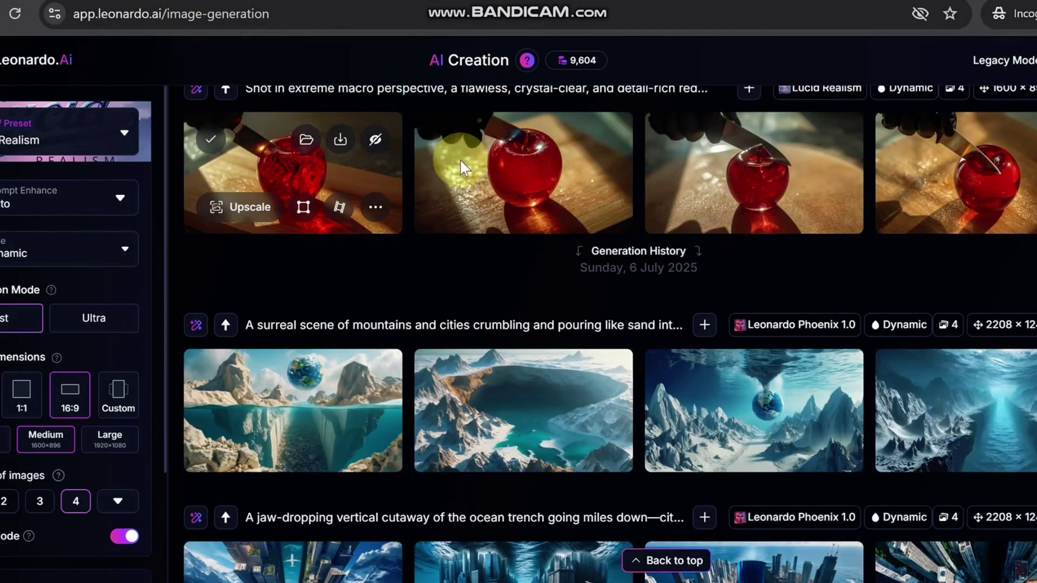
# Step: Step through the new glass-apple images in the full-size viewer
pyautogui.click(829, 234)
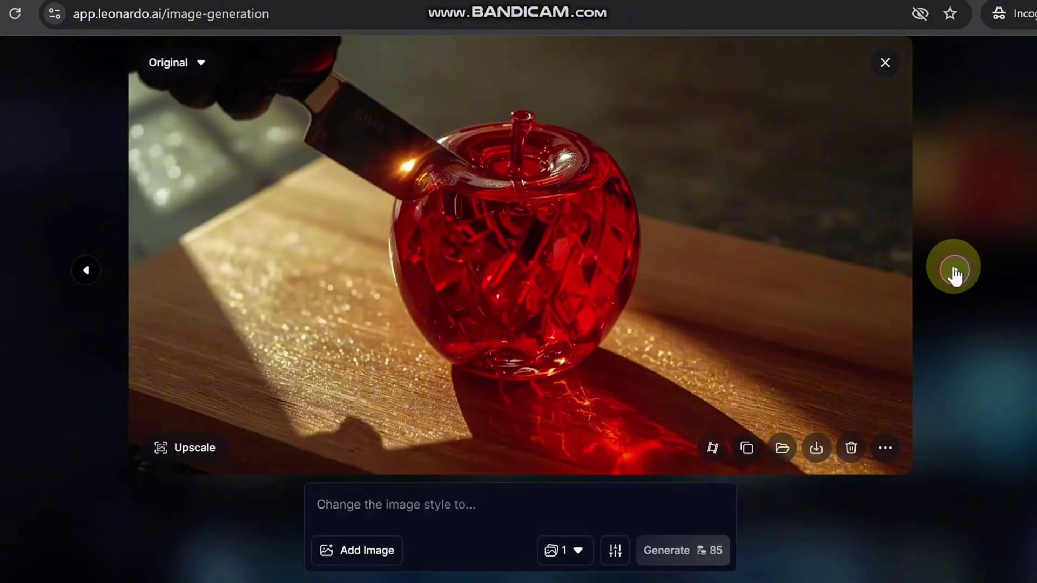
pyautogui.click(954, 270)
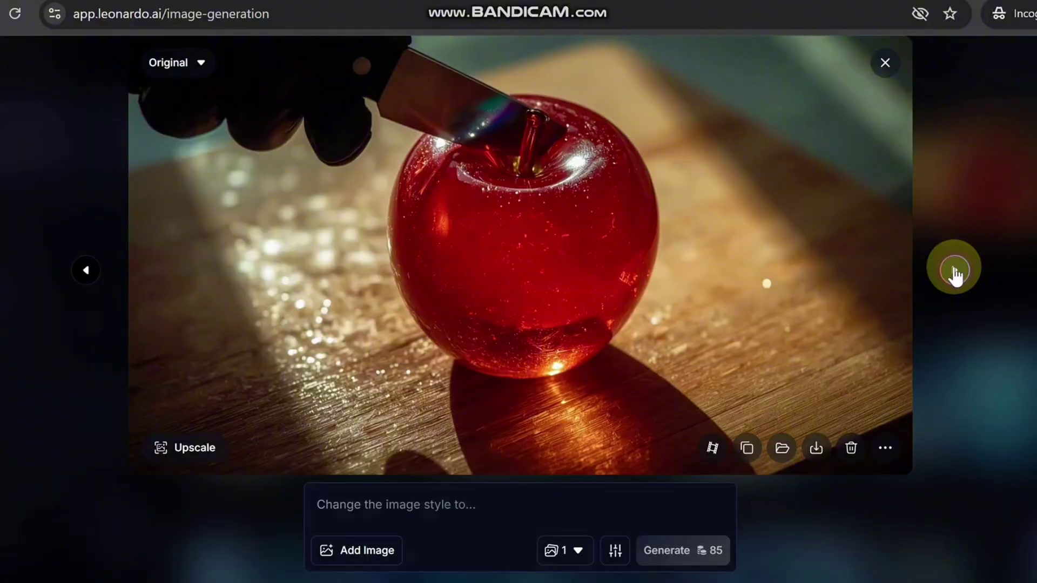
pyautogui.click(954, 270)
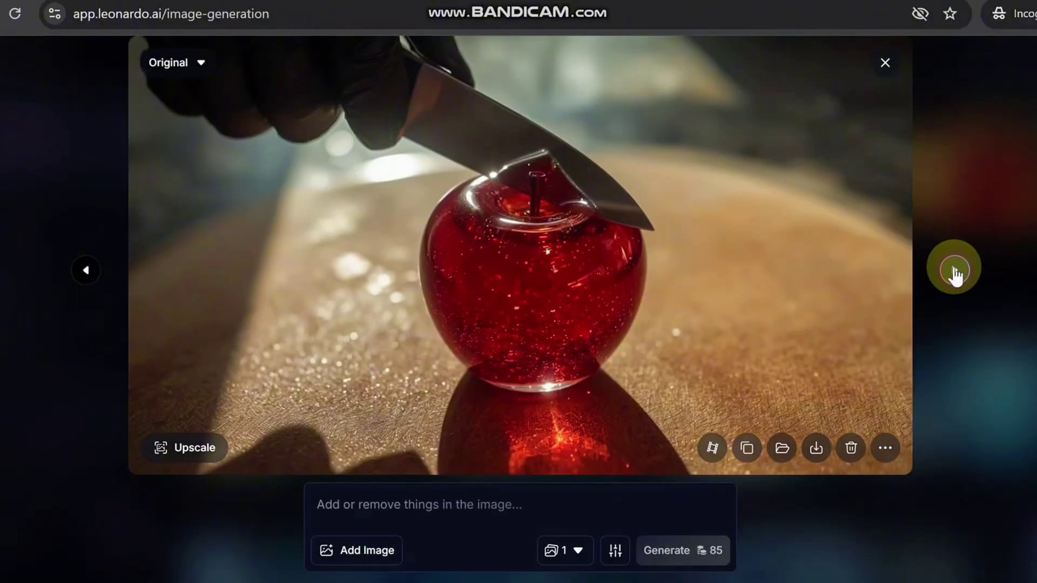
pyautogui.click(954, 271)
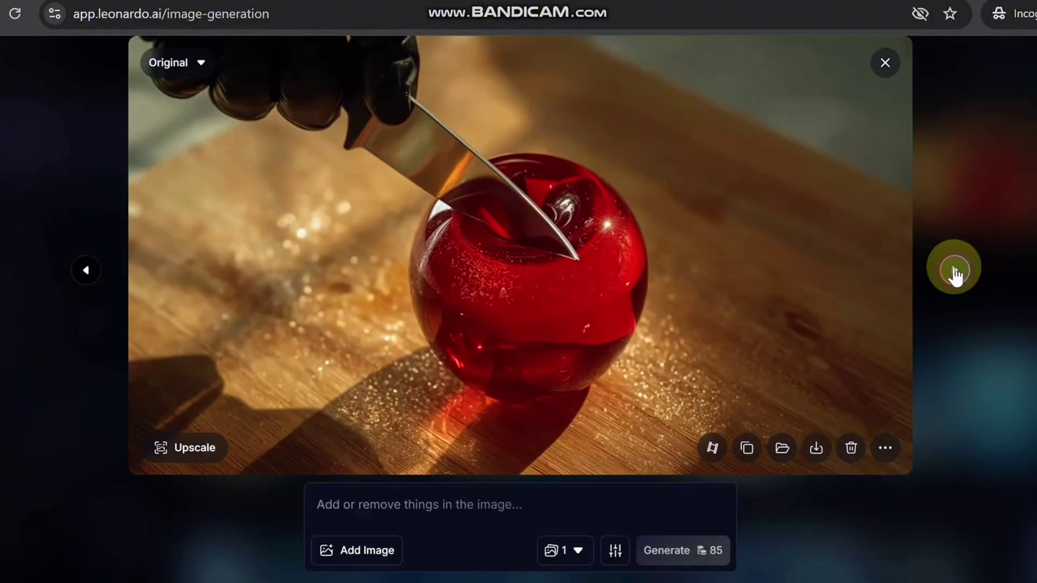
pyautogui.click(961, 204)
# Step: Scroll the gallery to review the earlier plum, green apple and banana rows
pyautogui.scroll(8, 730, 195)
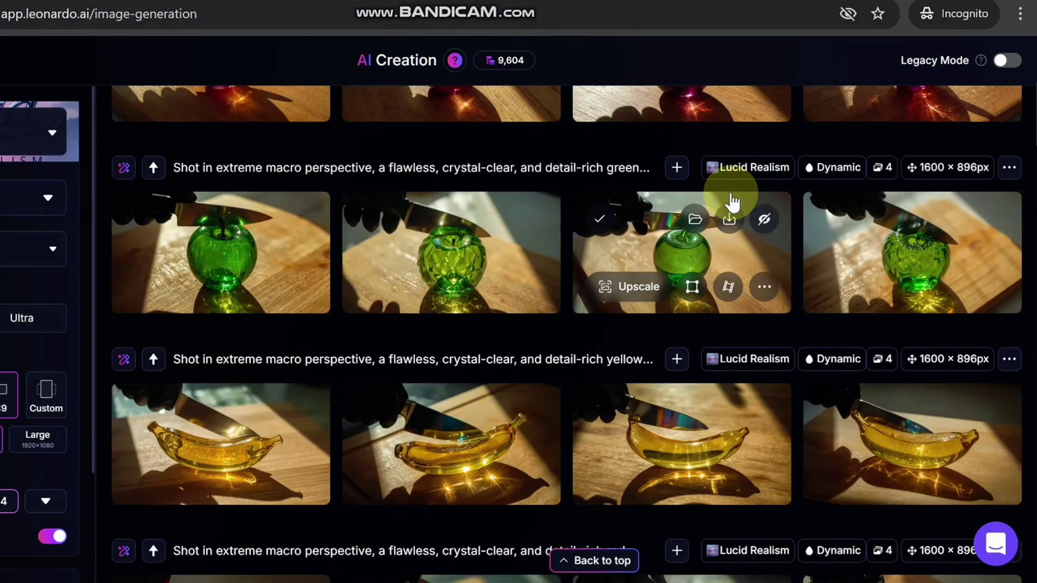
pyautogui.scroll(3, 732, 202)
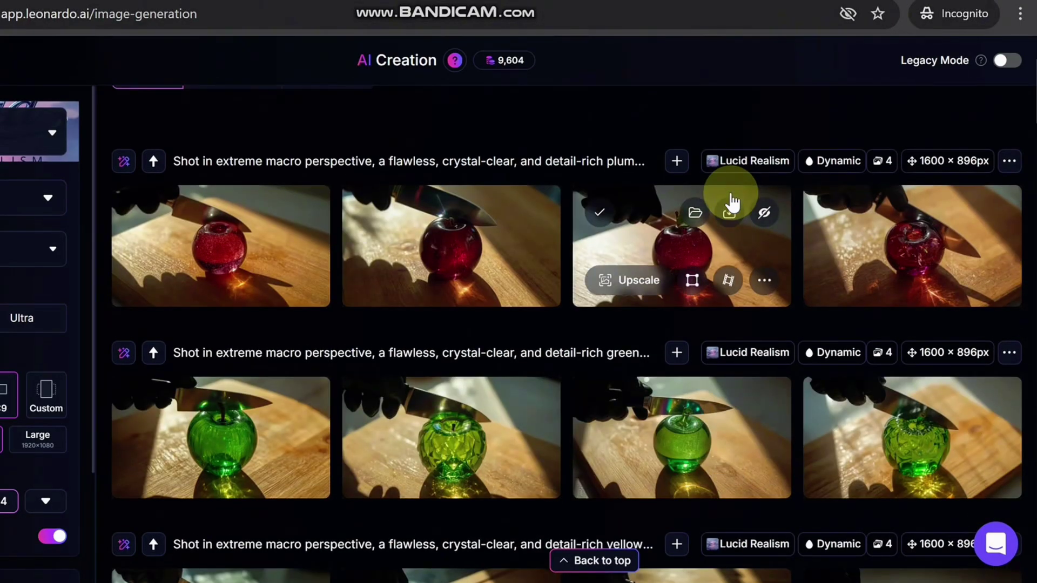
pyautogui.scroll(-2, 733, 203)
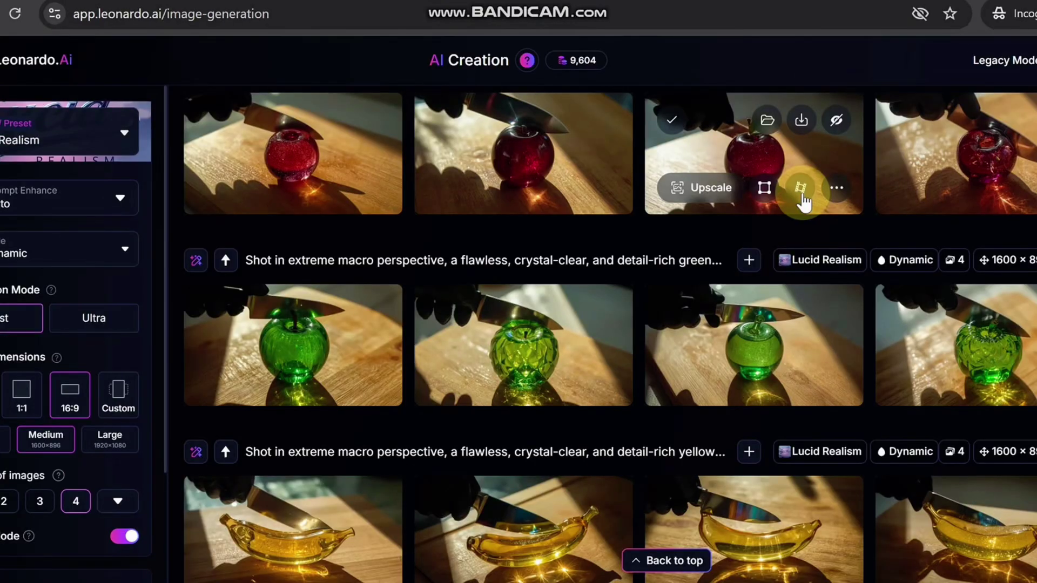
pyautogui.scroll(-4, 804, 202)
pyautogui.scroll(2, 804, 202)
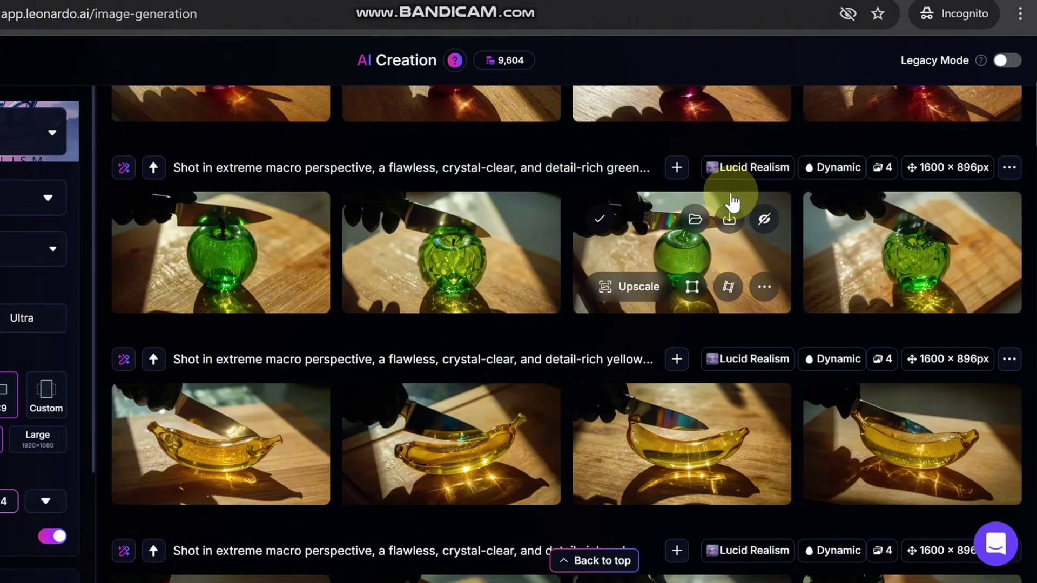
pyautogui.scroll(3, 732, 202)
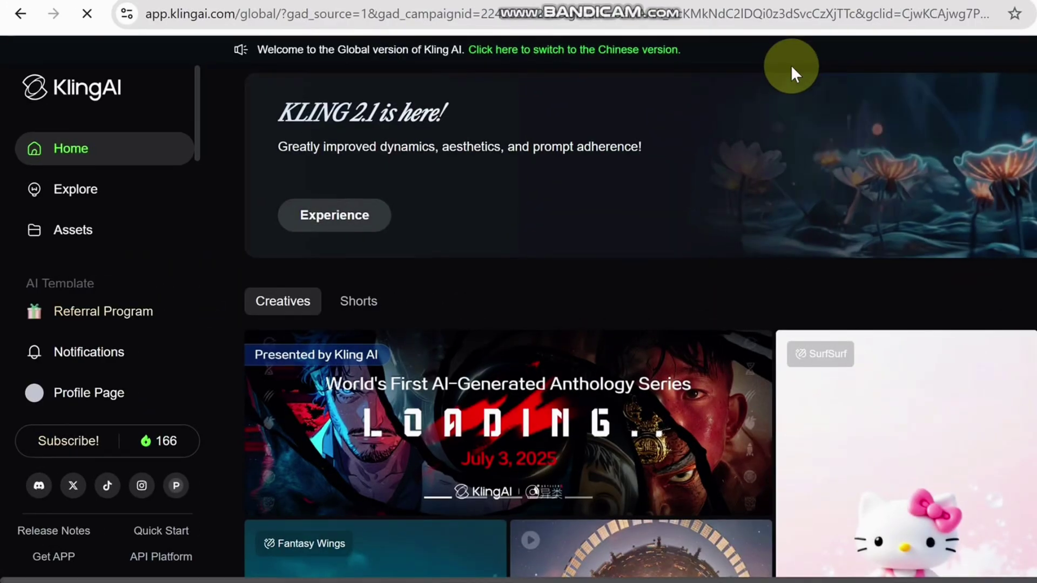
# Step: Upload the red apple image as Start frame and open the DeepSeek prompt helper
pyautogui.scroll(-3, 102, 254)
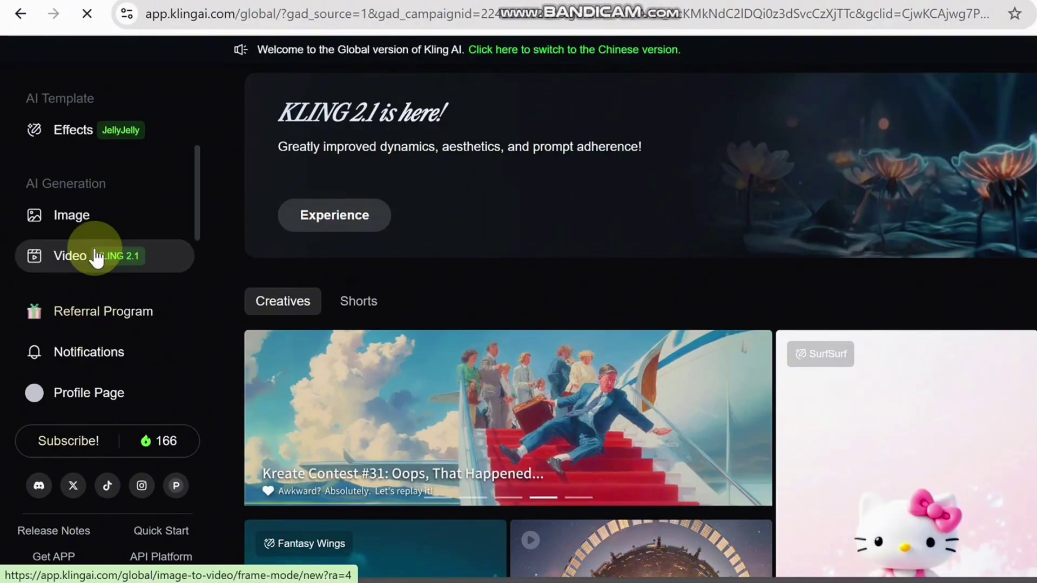
pyautogui.click(131, 236)
pyautogui.click(447, 276)
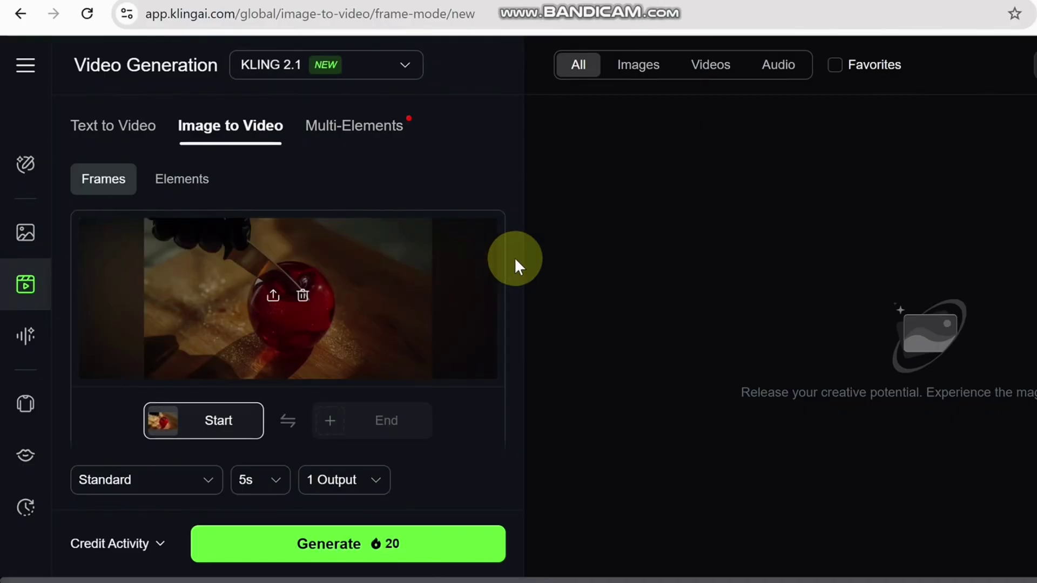
pyautogui.scroll(-7, 371, 359)
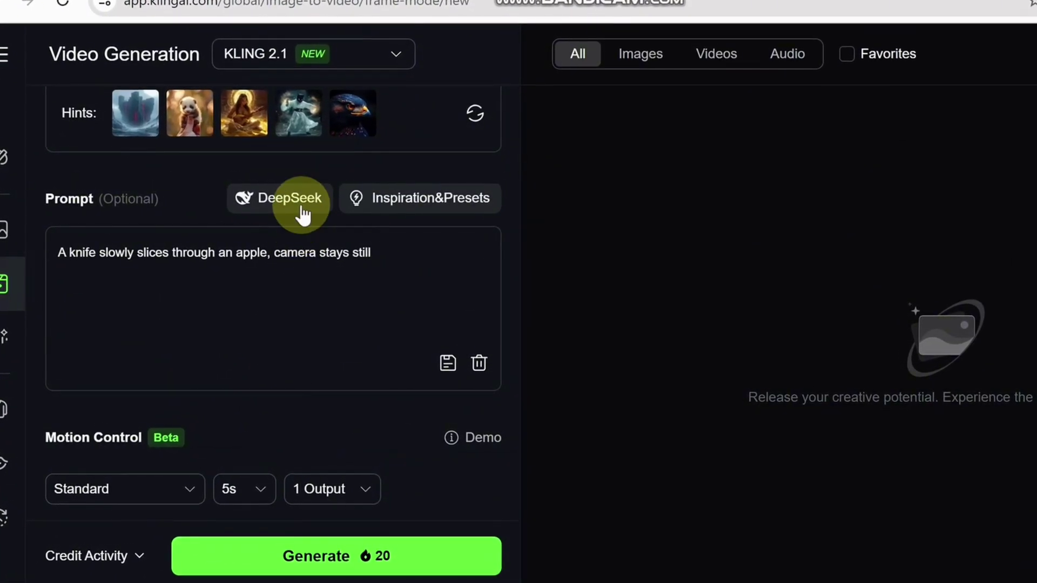
pyautogui.click(300, 199)
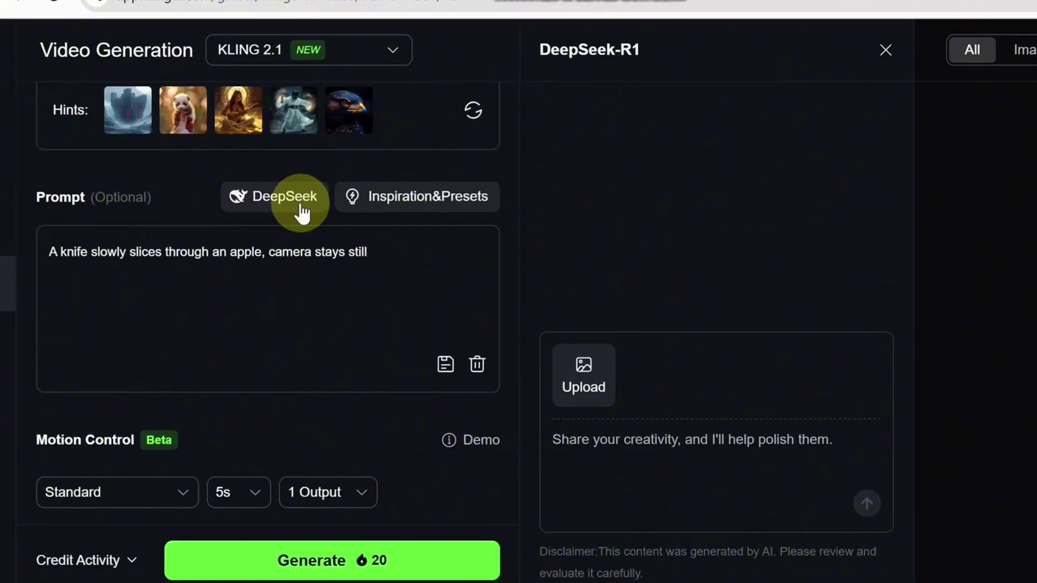